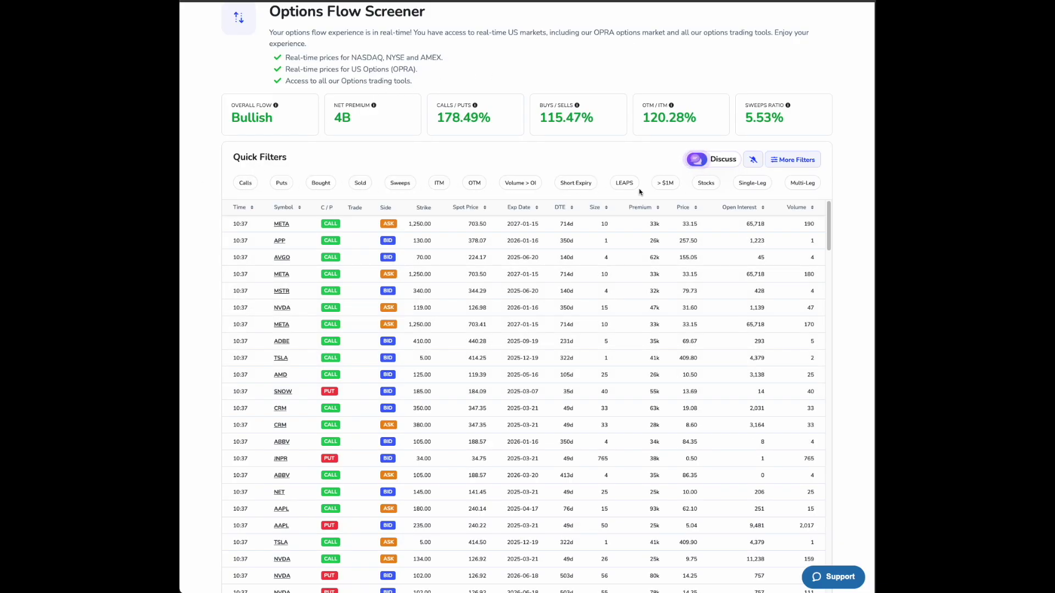
{"action": "left_click", "coordinate": [804, 159]}
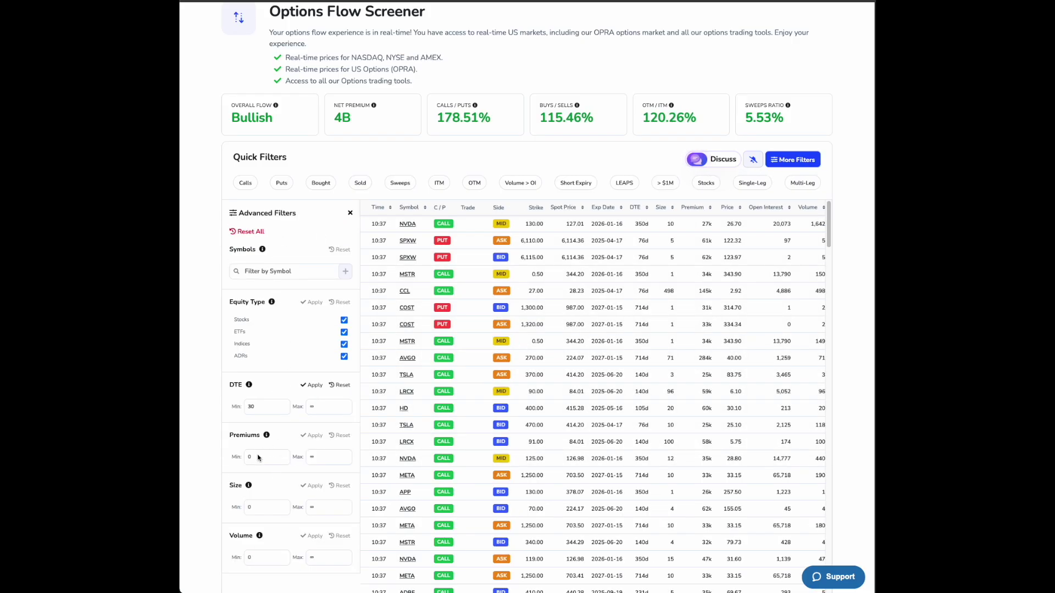
{"action": "left_click", "coordinate": [350, 213]}
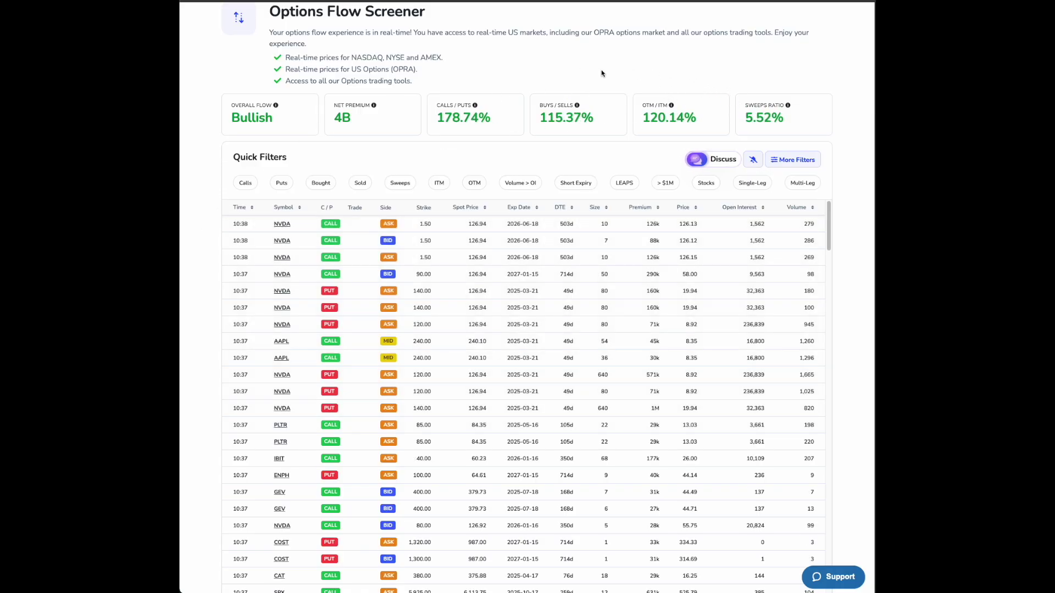
{"action": "left_click", "coordinate": [197, 231]}
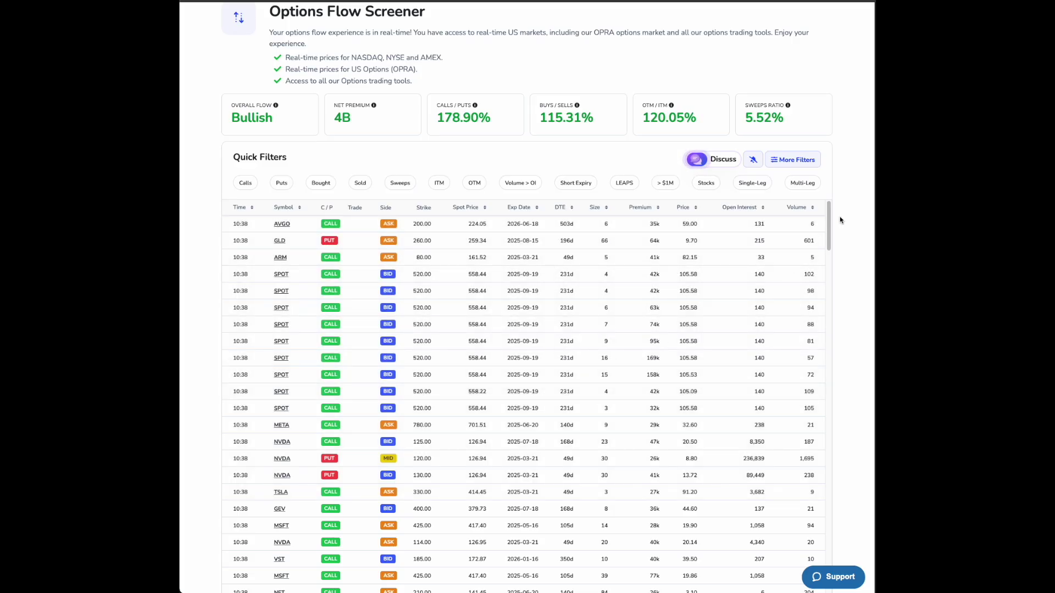
{"action": "left_click_drag", "start_coordinate": [829, 214], "coordinate": [821, 175]}
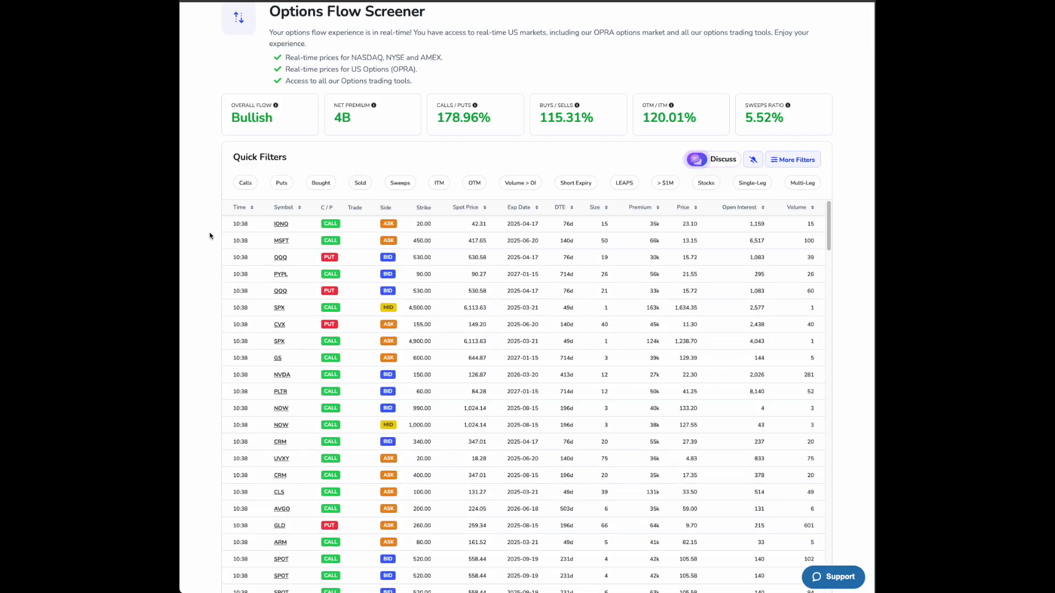
Filter the options flow to bought, out-of-the-money calls with volume greater than open interest.
{"action": "left_click", "coordinate": [246, 184]}
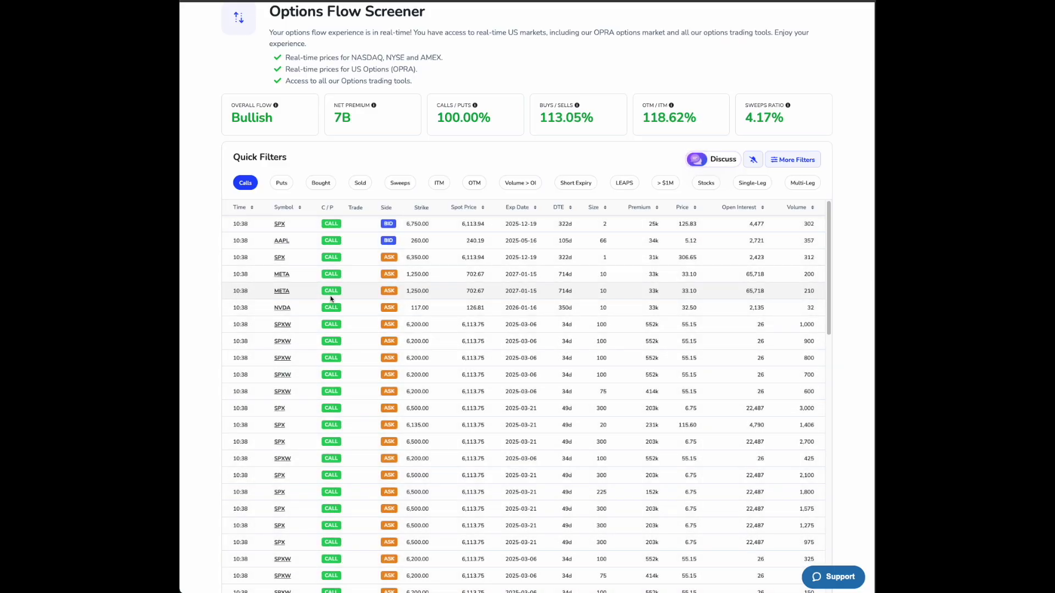
{"action": "left_click", "coordinate": [325, 184]}
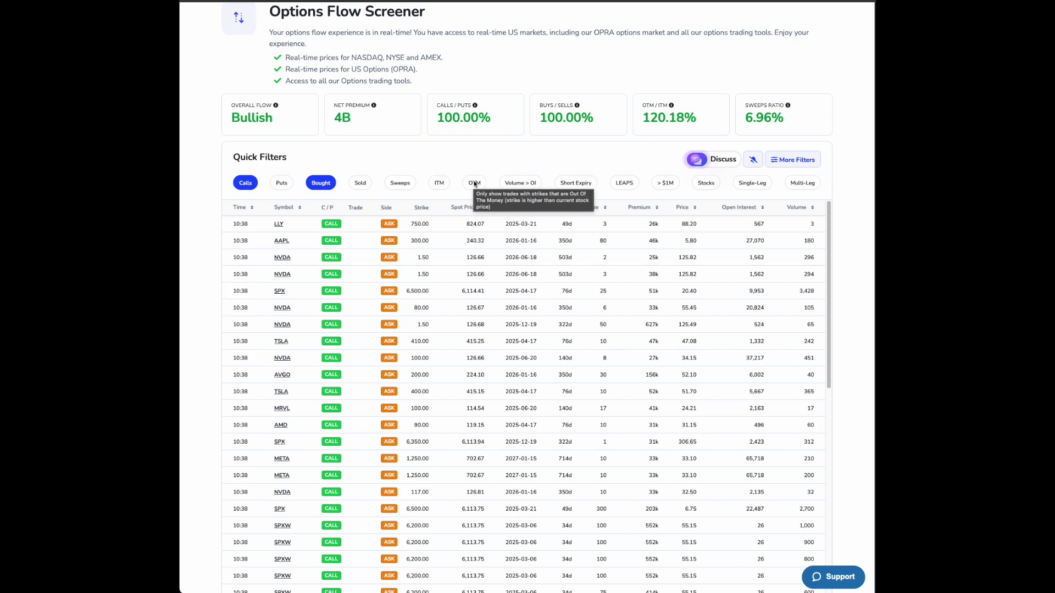
{"action": "left_click", "coordinate": [475, 182]}
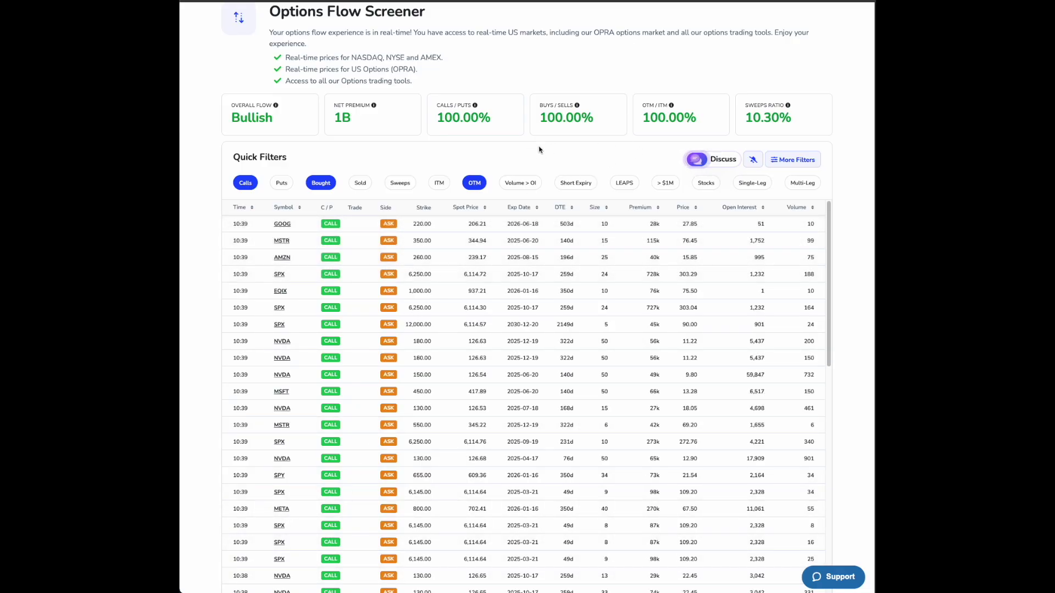
{"action": "left_click", "coordinate": [592, 157]}
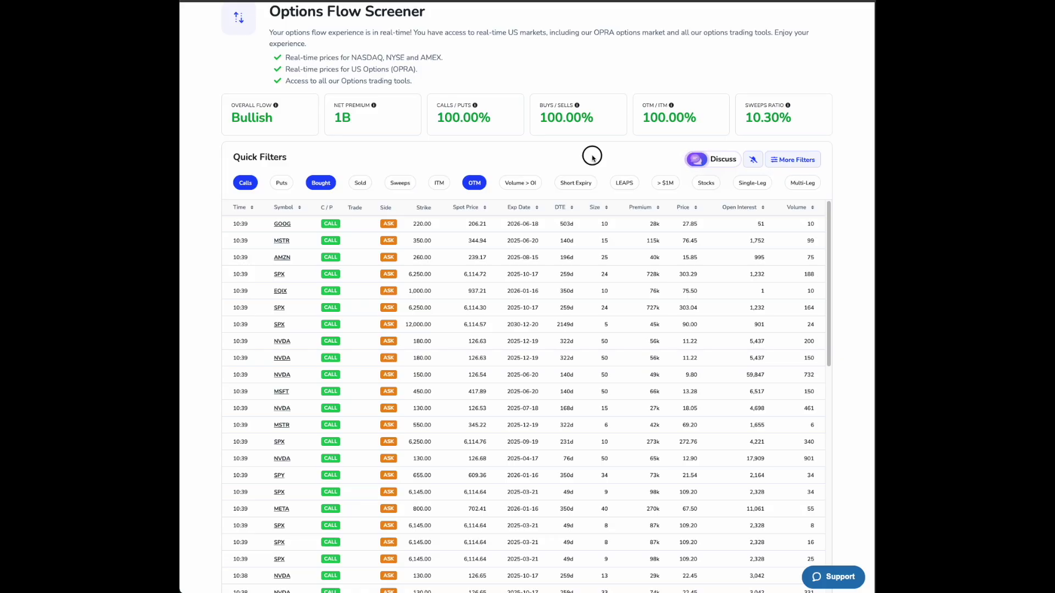
{"action": "left_click", "coordinate": [521, 183]}
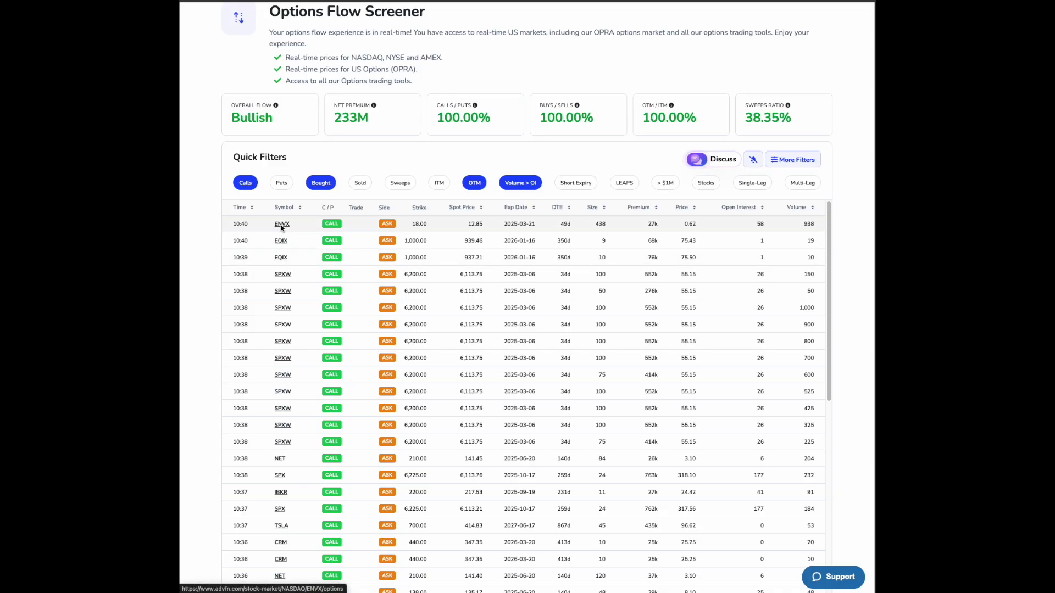
Restrict the flow to single-leg trades worth more than $1M and look through the listed trades.
{"action": "left_click", "coordinate": [668, 184]}
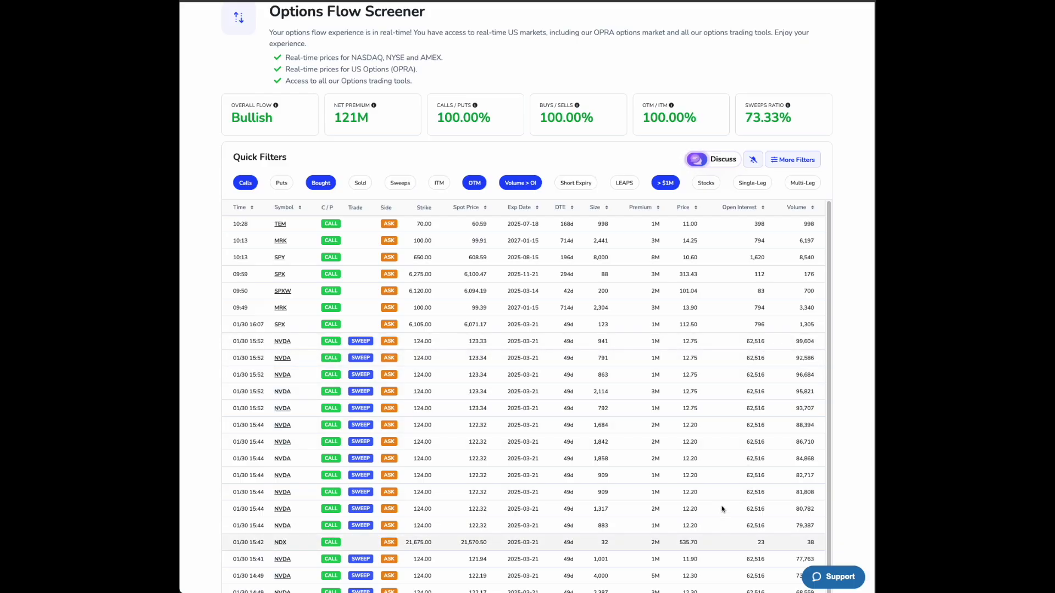
{"action": "scroll", "coordinate": [301, 444], "scroll_direction": "down", "scroll_amount": 3}
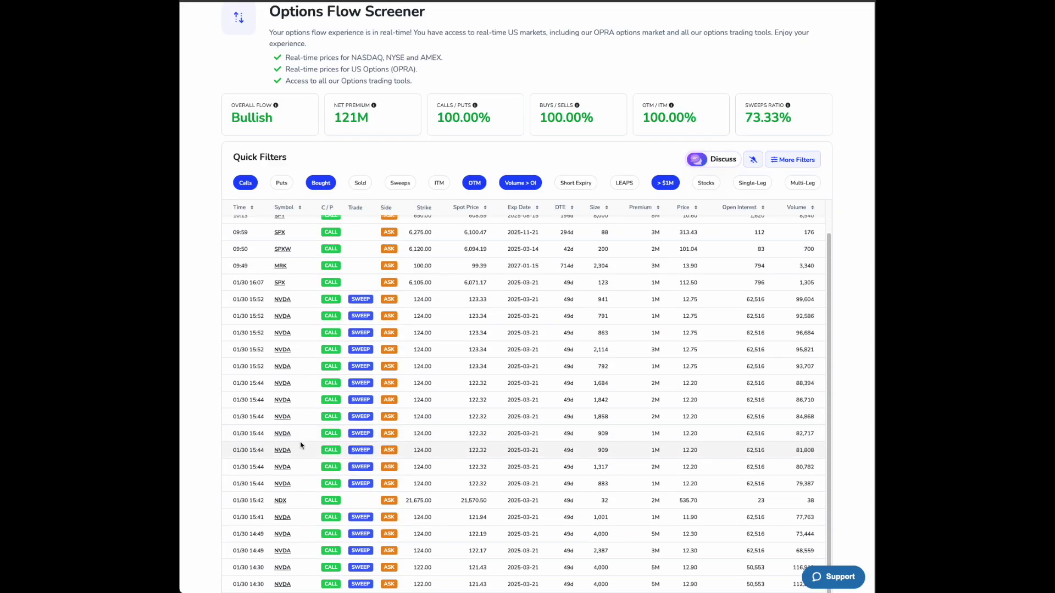
{"action": "scroll", "coordinate": [302, 442], "scroll_direction": "up", "scroll_amount": 5}
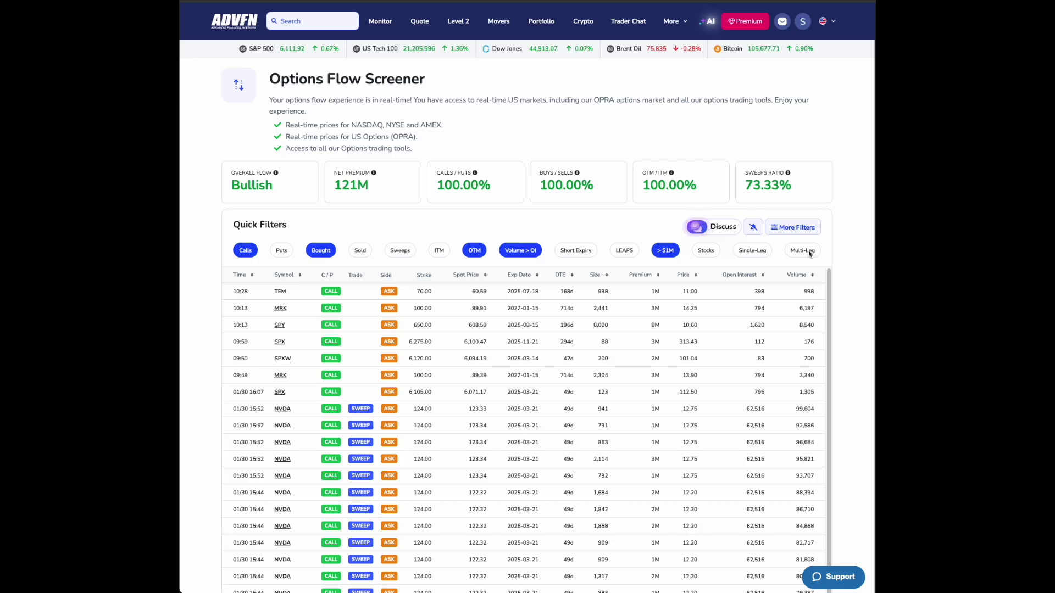
{"action": "left_click", "coordinate": [754, 255]}
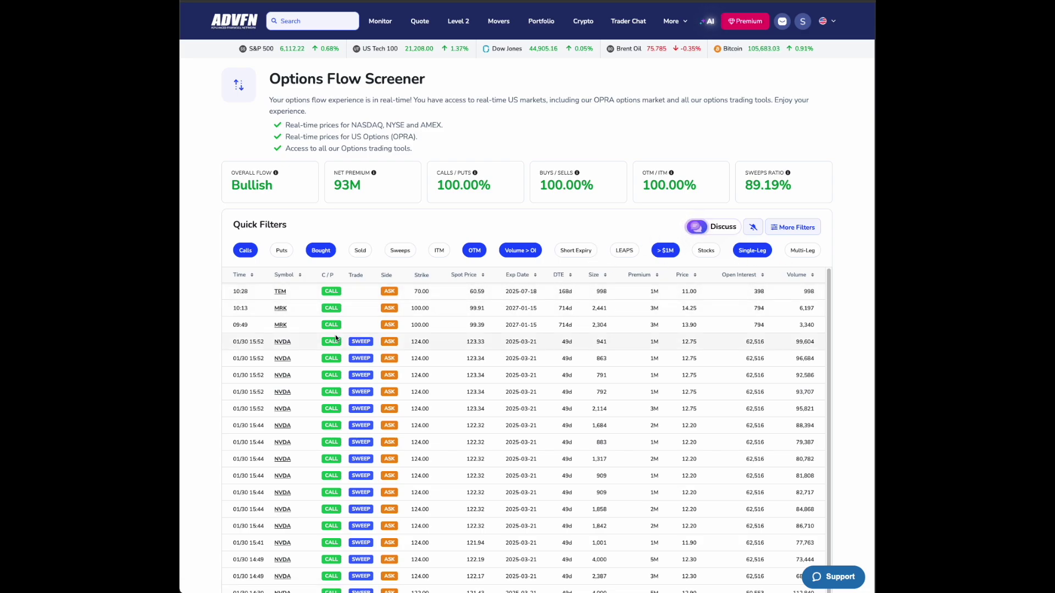
{"action": "scroll", "coordinate": [419, 429], "scroll_direction": "down", "scroll_amount": 1}
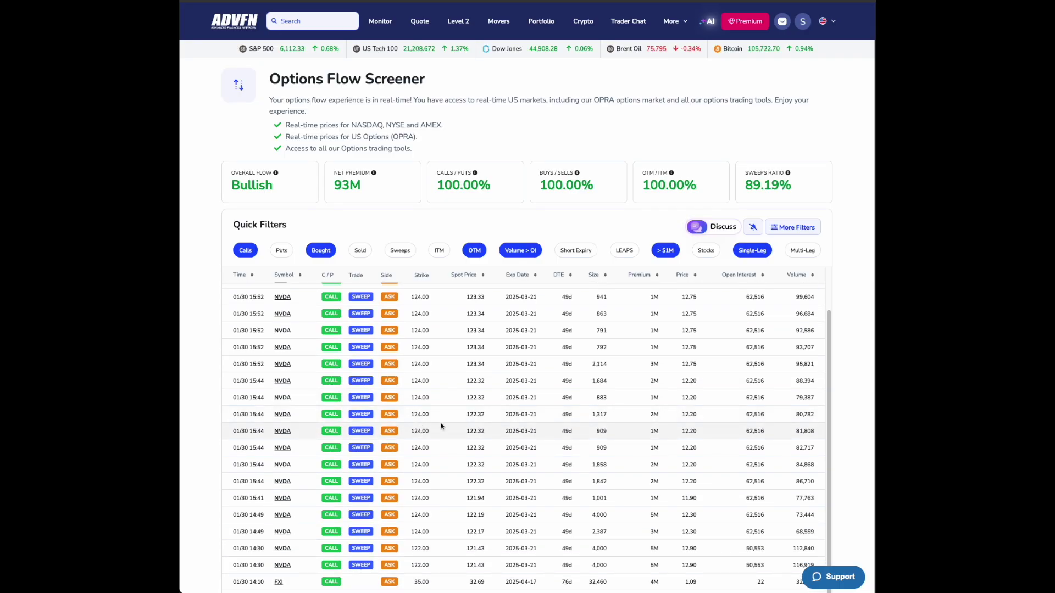
{"action": "scroll", "coordinate": [440, 428], "scroll_direction": "down", "scroll_amount": 3}
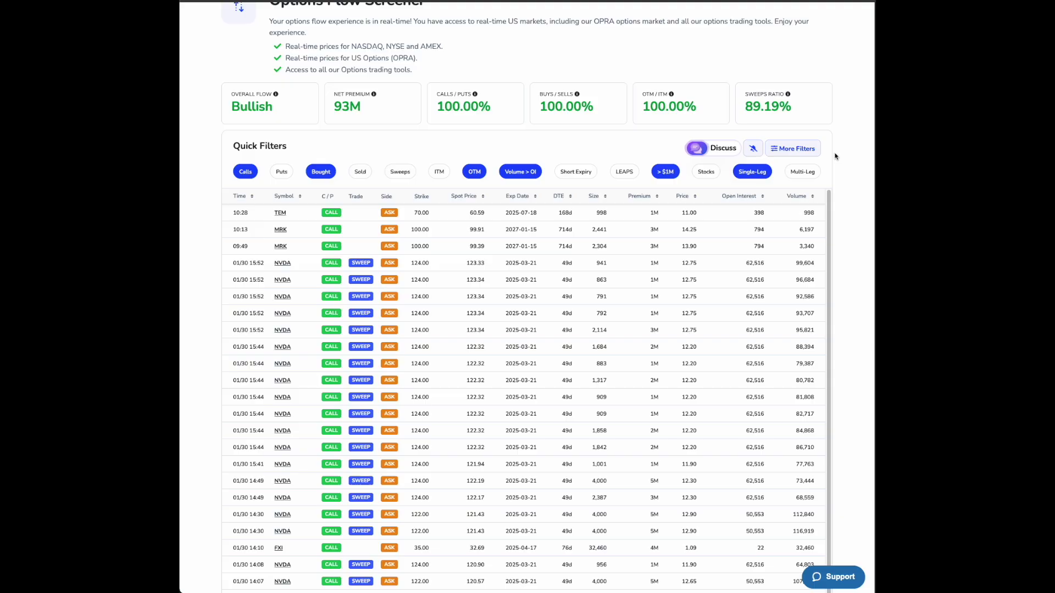
Remove the over-$1M quick filter and limit the equity type to stocks by excluding ETFs, indices and ADRs.
{"action": "left_click", "coordinate": [796, 149]}
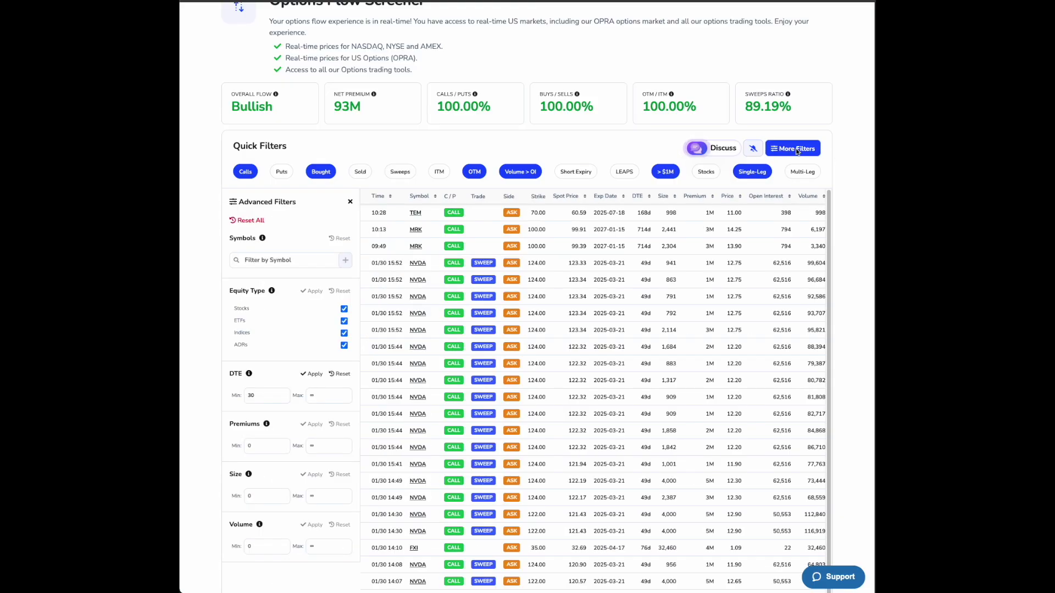
{"action": "left_click", "coordinate": [666, 172]}
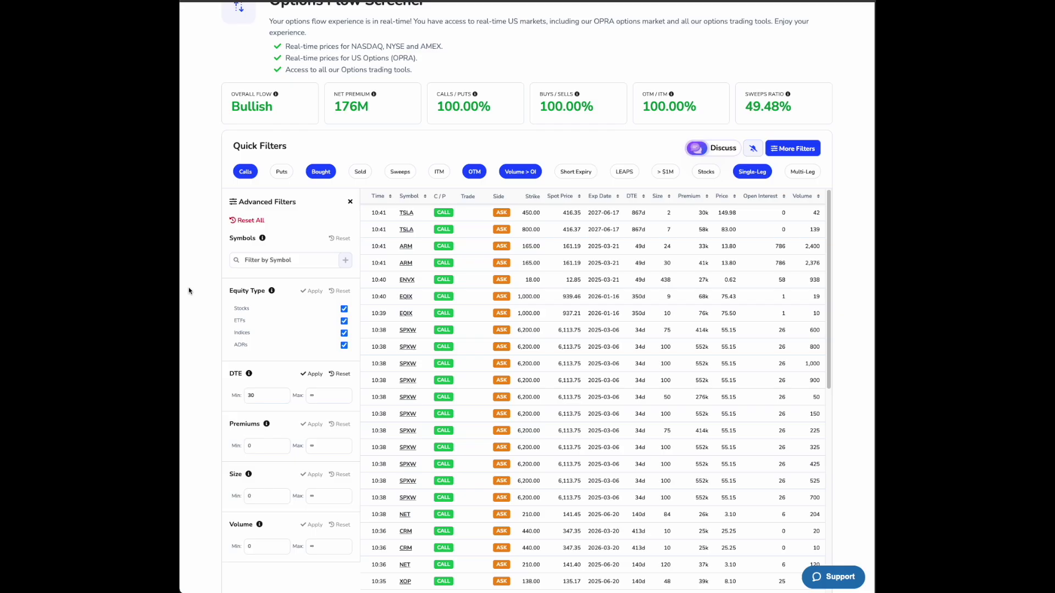
{"action": "left_click", "coordinate": [344, 321]}
{"action": "left_click", "coordinate": [344, 332]}
{"action": "left_click", "coordinate": [344, 346]}
{"action": "left_click", "coordinate": [313, 292]}
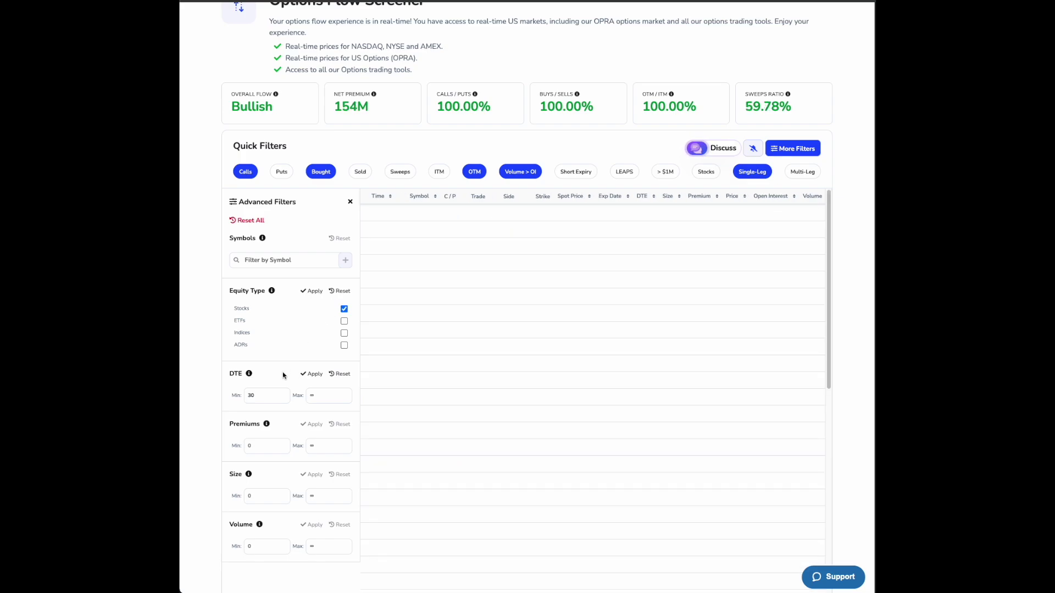
Apply the minimum DTE of 30 and a minimum premium of 100000, and close the advanced filters.
{"action": "left_click", "coordinate": [266, 400]}
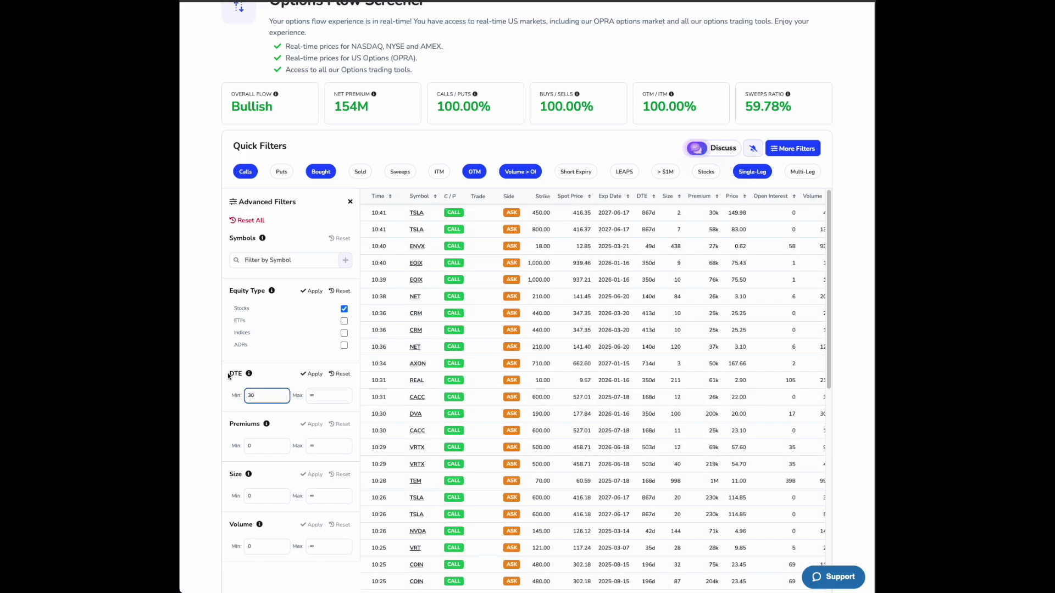
{"action": "left_click", "coordinate": [311, 374]}
{"action": "left_click", "coordinate": [258, 447]}
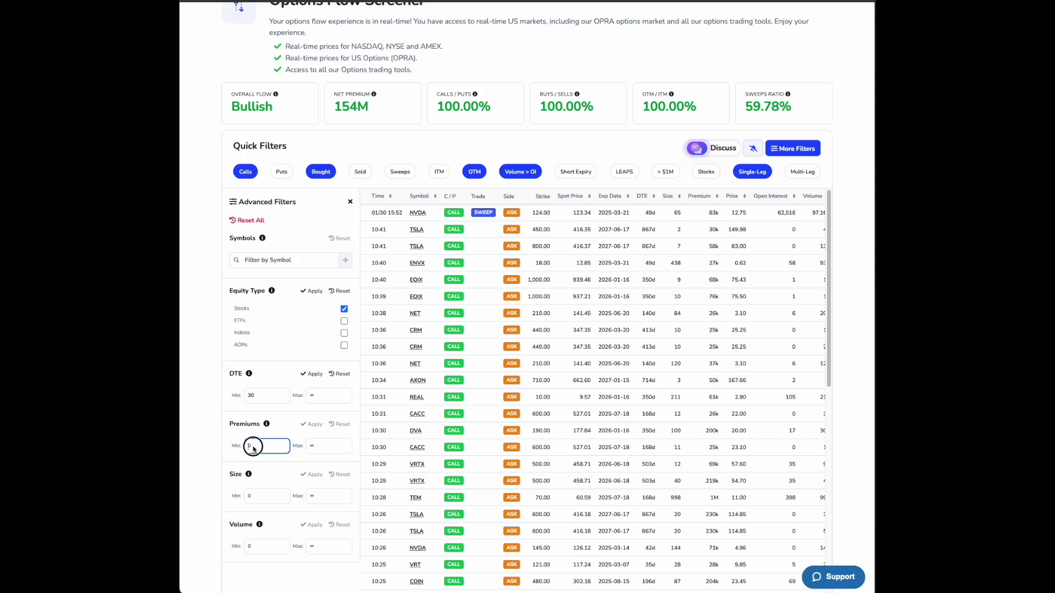
{"action": "type", "text": "100000"}
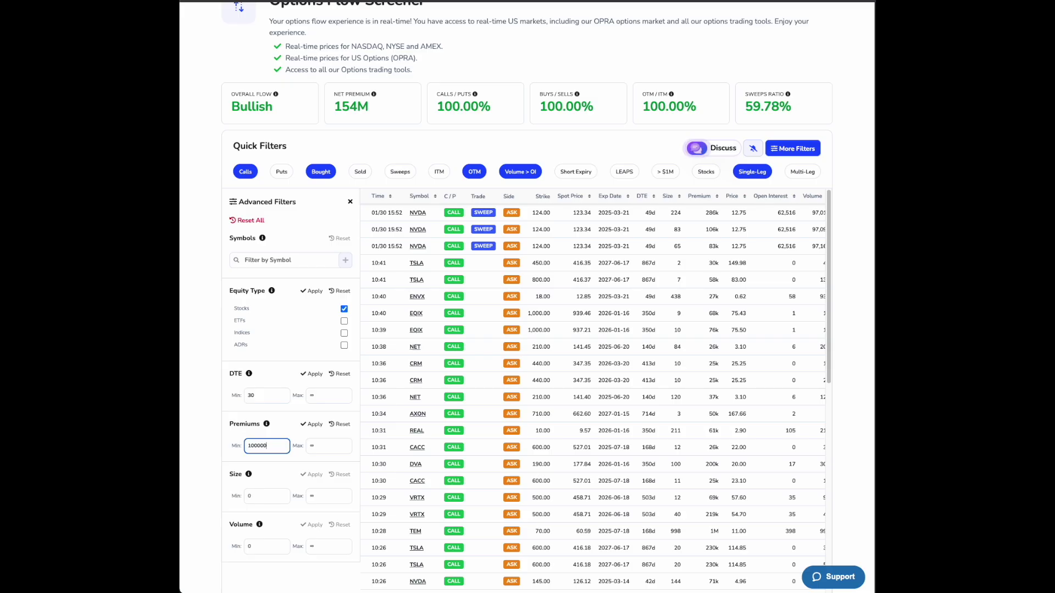
{"action": "left_click", "coordinate": [312, 425]}
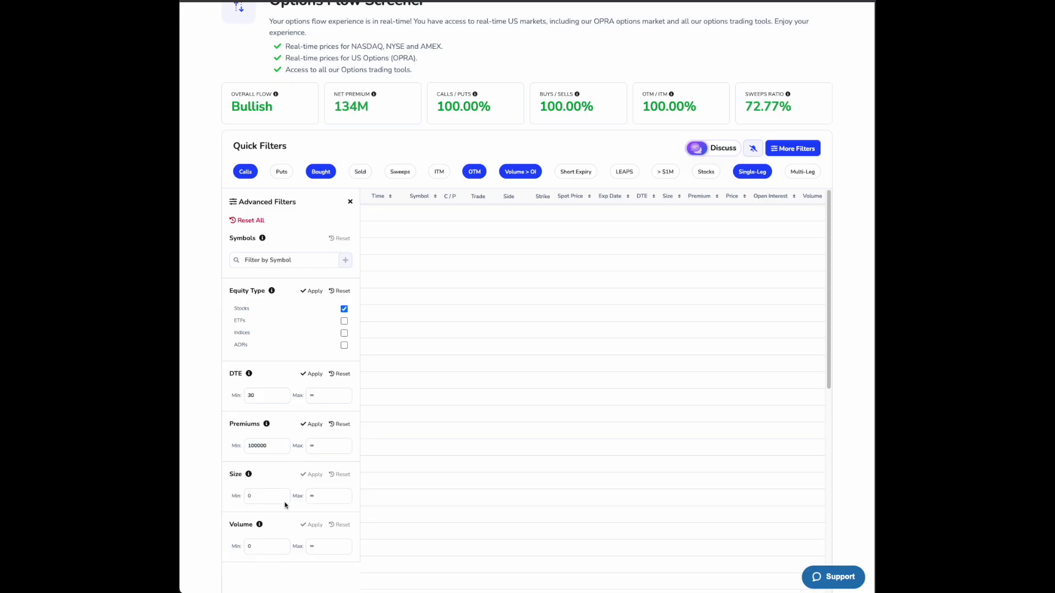
{"action": "left_click", "coordinate": [350, 203]}
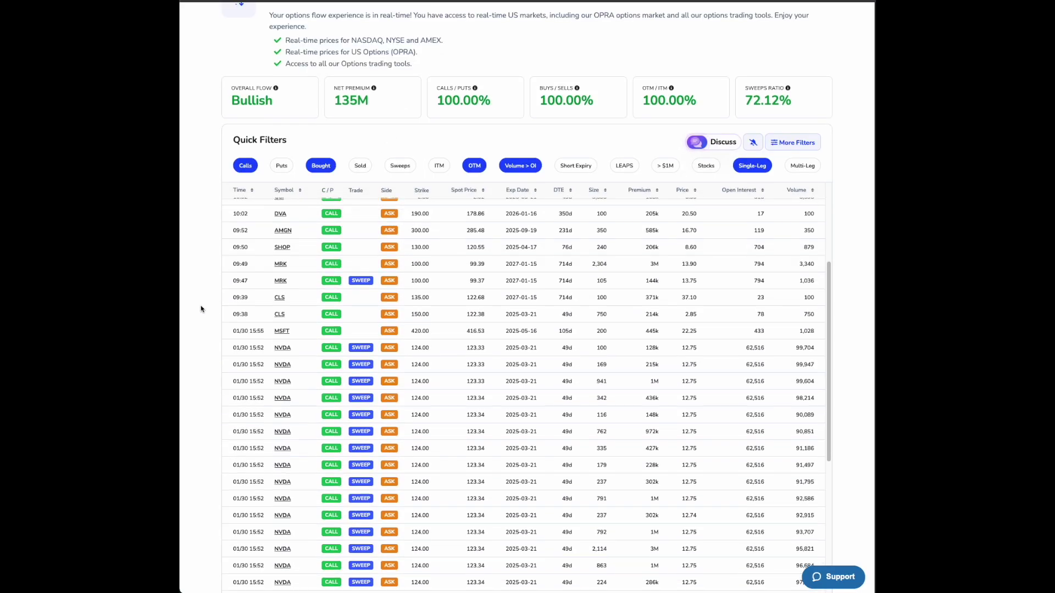
Open the help article on effectively using ADVFN's Live Options Flow and skim its sections on order labels, filters and examples.
{"action": "scroll", "coordinate": [216, 308], "scroll_direction": "down", "scroll_amount": 9}
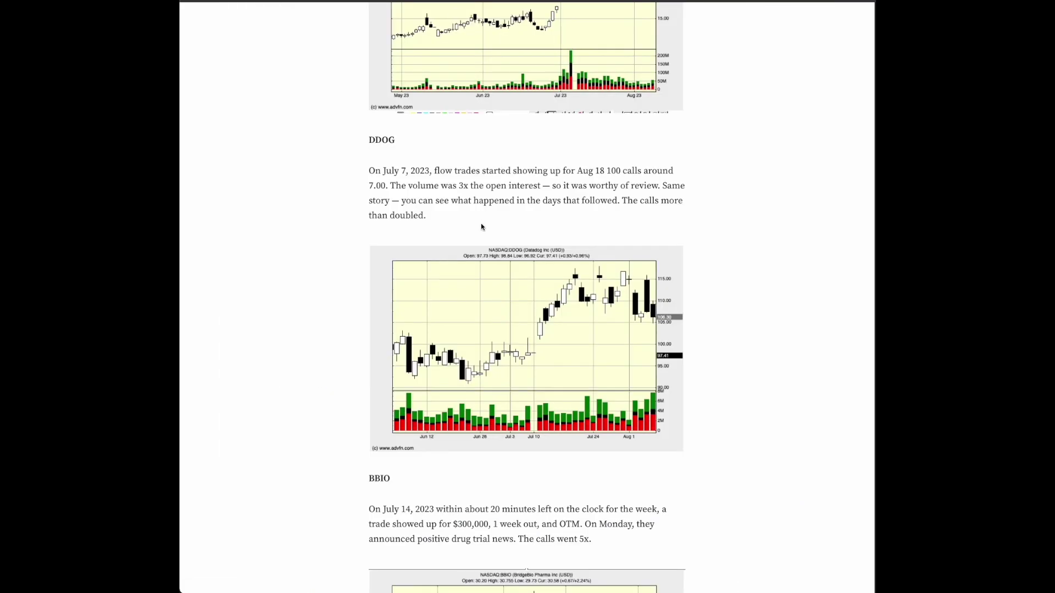
{"action": "scroll", "coordinate": [483, 225], "scroll_direction": "up", "scroll_amount": 10}
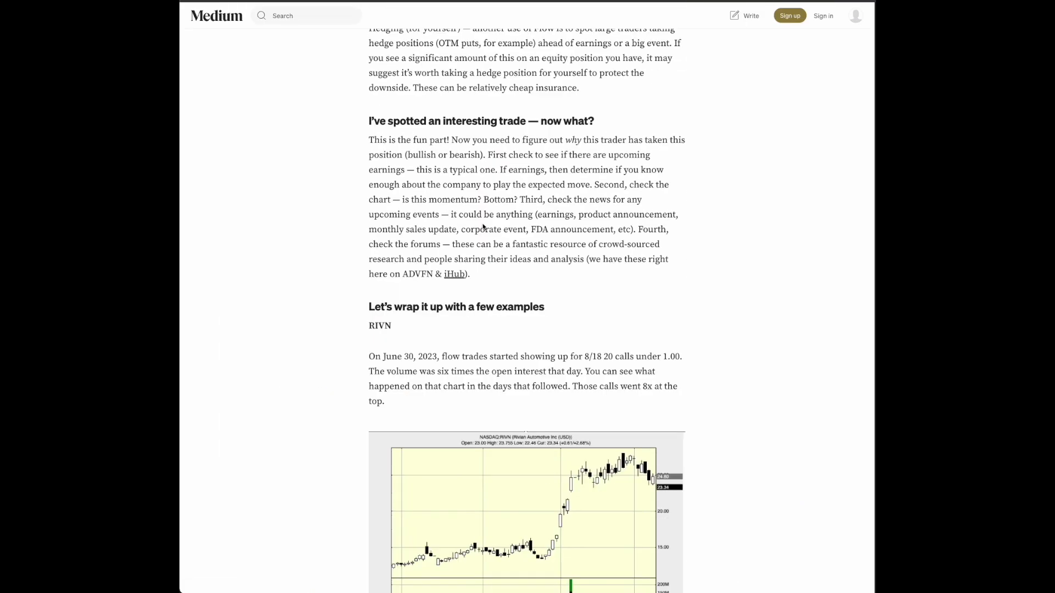
{"action": "scroll", "coordinate": [483, 225], "scroll_direction": "up", "scroll_amount": 15}
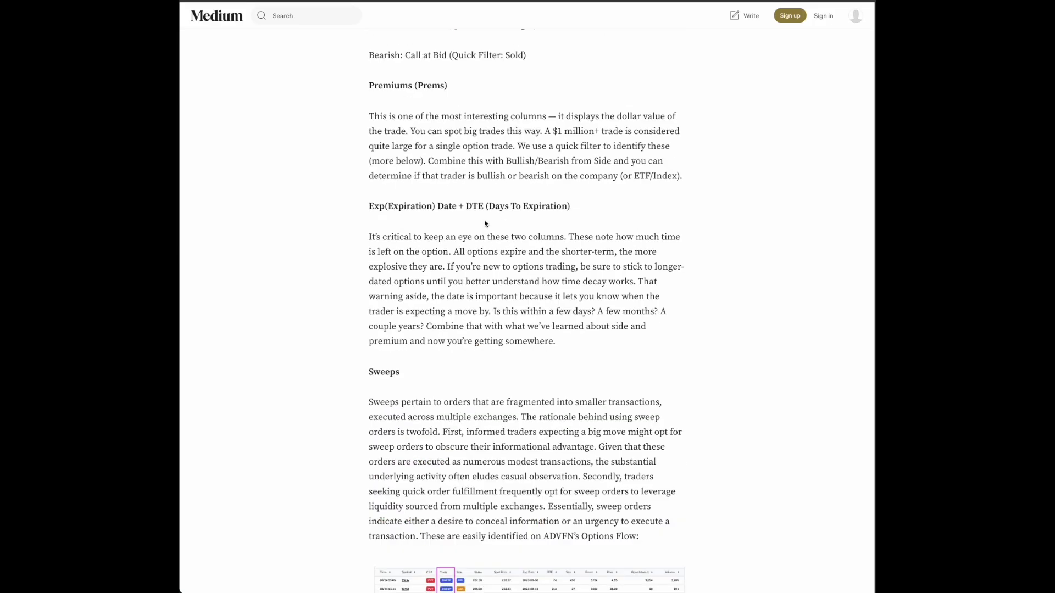
{"action": "scroll", "coordinate": [483, 225], "scroll_direction": "up", "scroll_amount": 5}
{"action": "scroll", "coordinate": [495, 264], "scroll_direction": "down", "scroll_amount": 2}
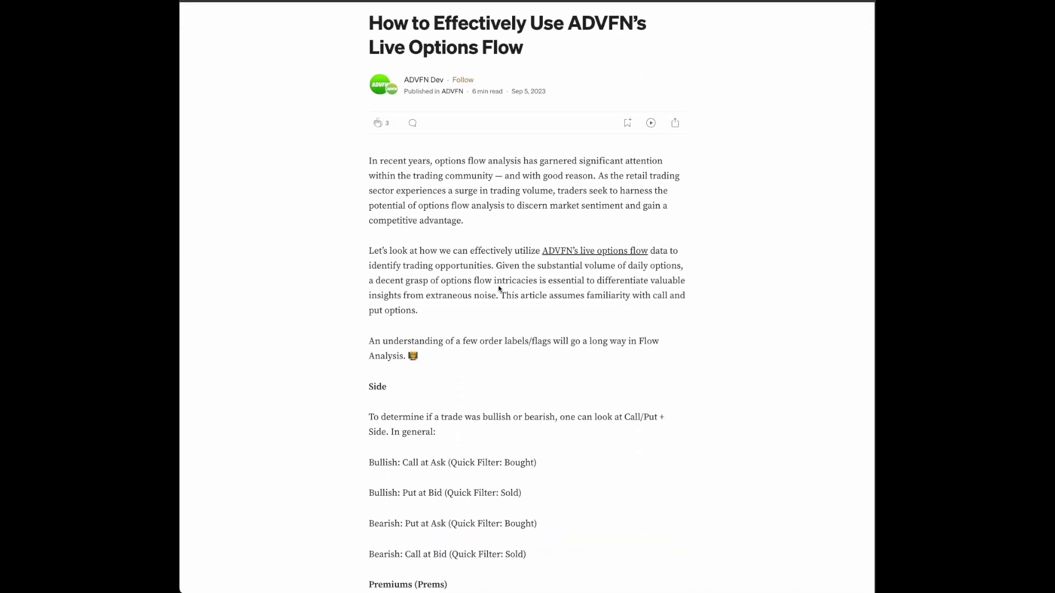
{"action": "scroll", "coordinate": [499, 289], "scroll_direction": "down", "scroll_amount": 20}
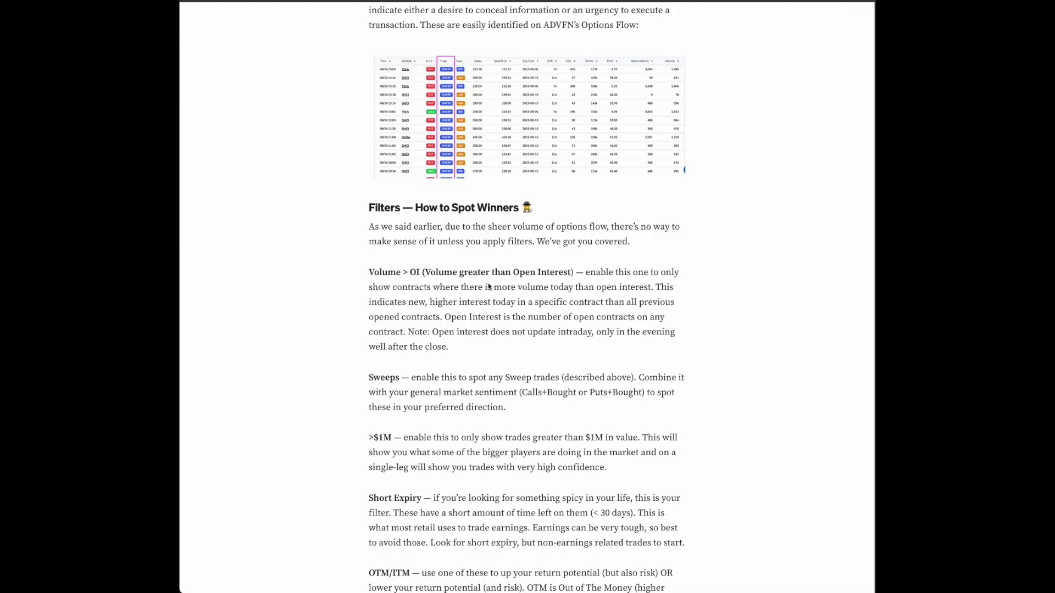
{"action": "scroll", "coordinate": [472, 282], "scroll_direction": "down", "scroll_amount": 19}
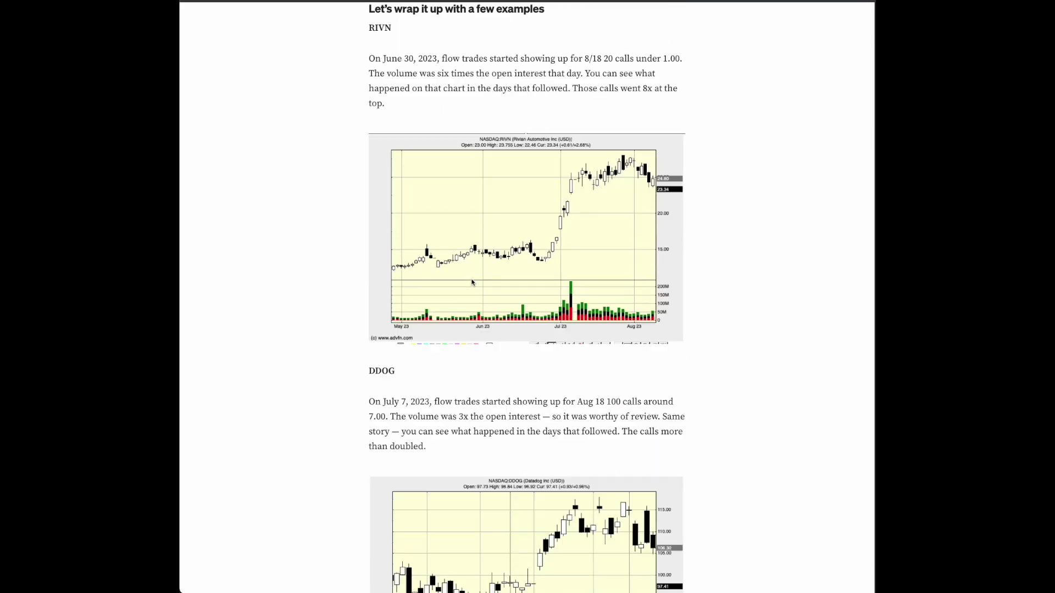
Examine the RIVN, DDOG and BBIO example trades and their price charts in the article.
{"action": "scroll", "coordinate": [472, 280], "scroll_direction": "up", "scroll_amount": 1}
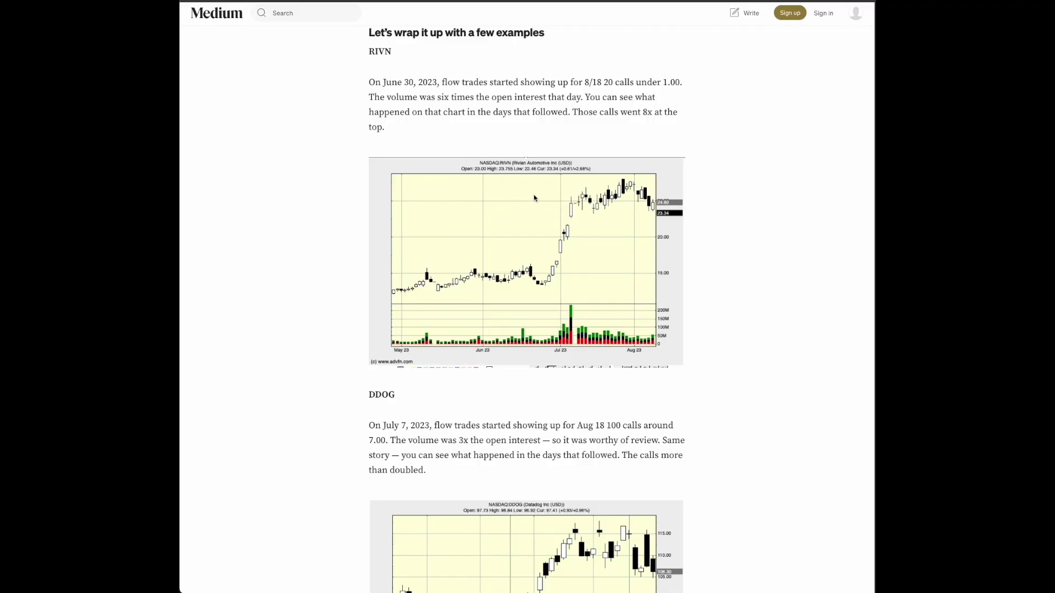
{"action": "scroll", "coordinate": [369, 305], "scroll_direction": "down", "scroll_amount": 1}
{"action": "scroll", "coordinate": [369, 303], "scroll_direction": "down", "scroll_amount": 3}
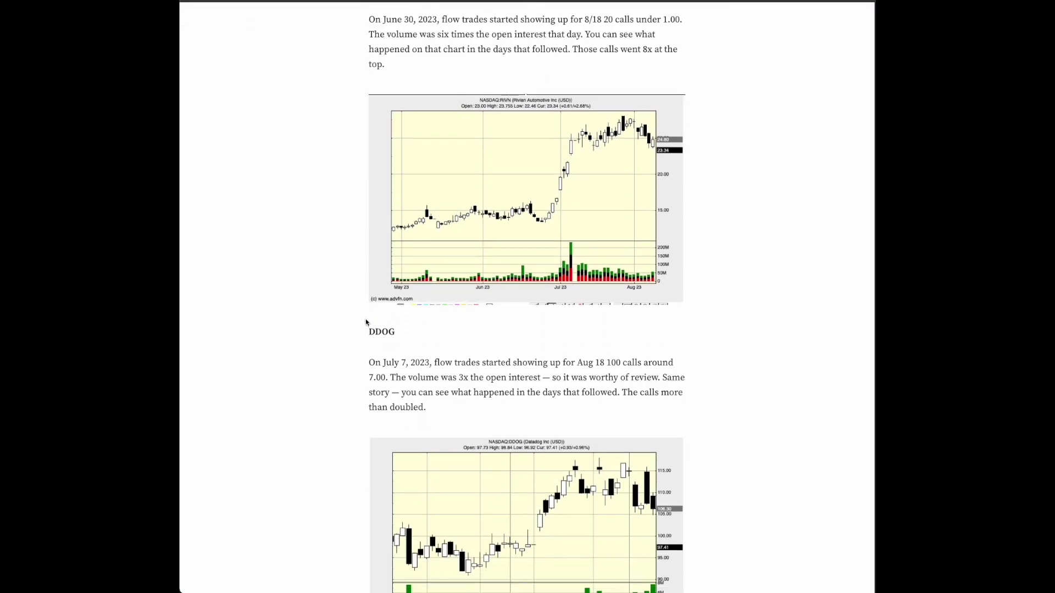
{"action": "scroll", "coordinate": [370, 332], "scroll_direction": "down", "scroll_amount": 1}
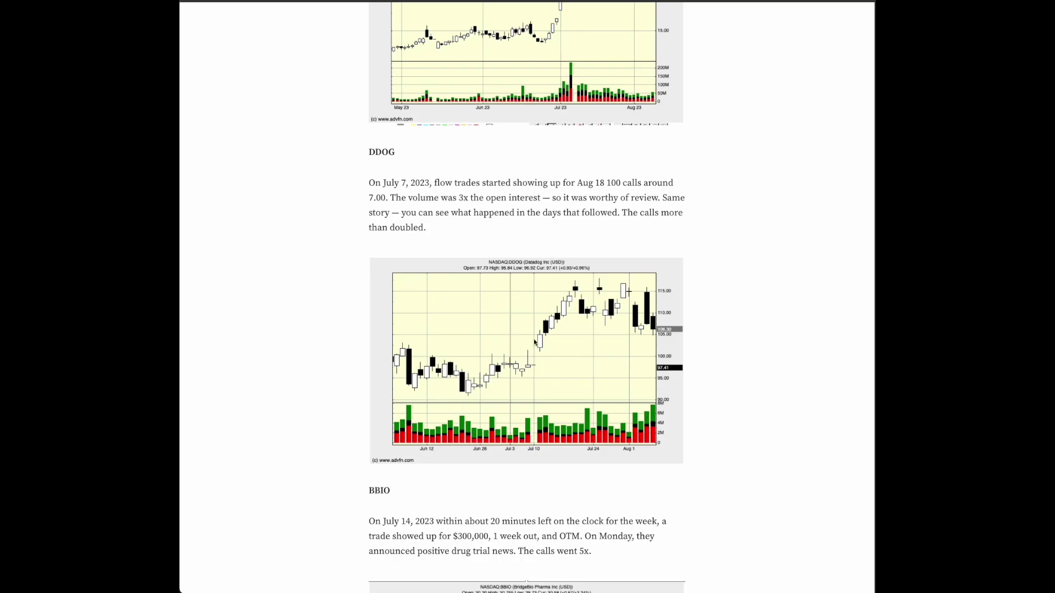
{"action": "scroll", "coordinate": [566, 335], "scroll_direction": "down", "scroll_amount": 2}
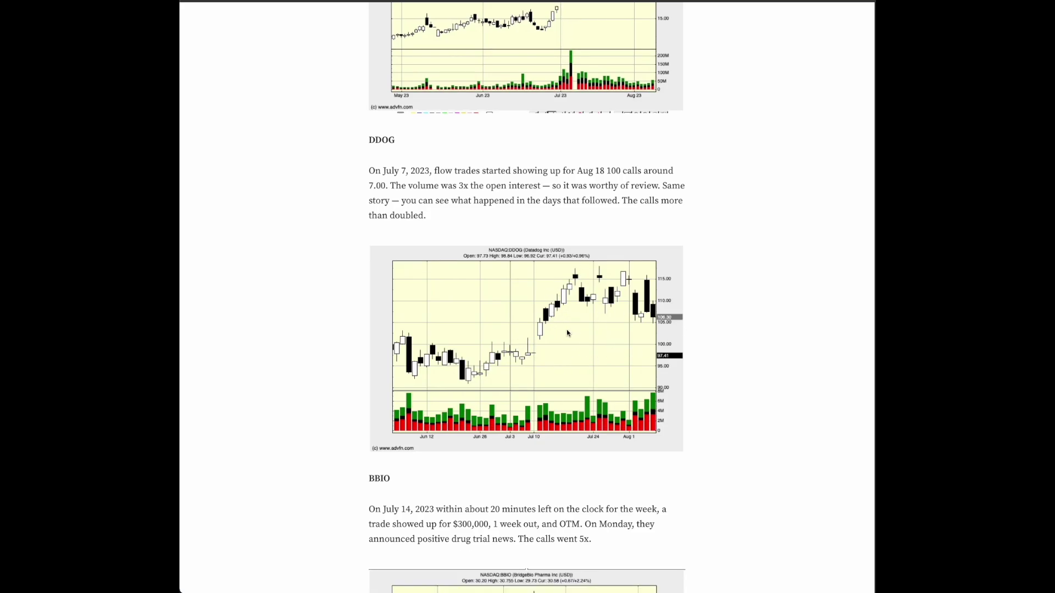
{"action": "scroll", "coordinate": [566, 332], "scroll_direction": "down", "scroll_amount": 2}
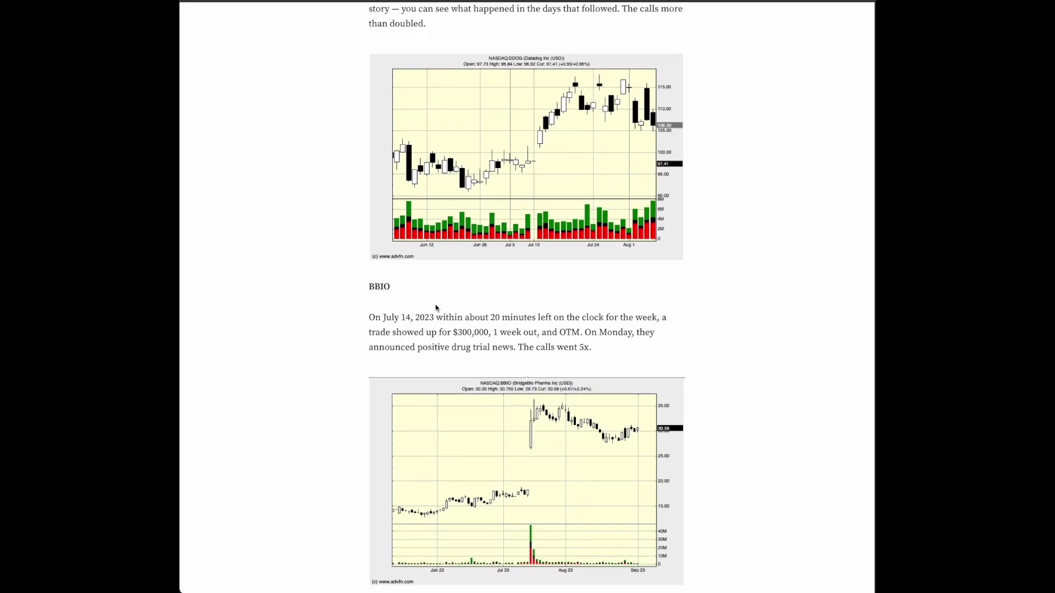
{"action": "scroll", "coordinate": [346, 346], "scroll_direction": "down", "scroll_amount": 1}
{"action": "scroll", "coordinate": [345, 346], "scroll_direction": "down", "scroll_amount": 2}
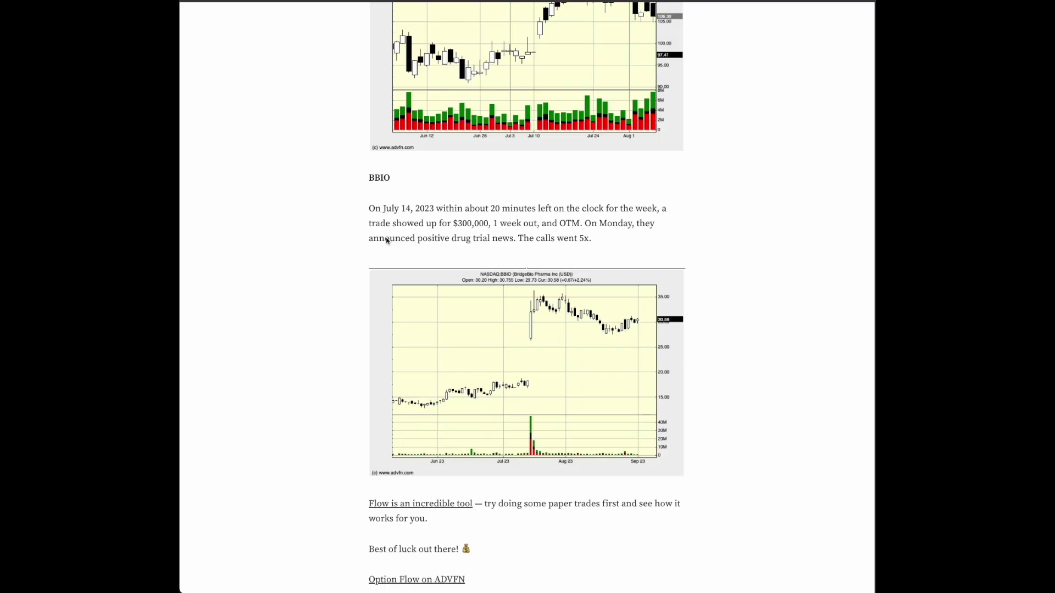
{"action": "scroll", "coordinate": [396, 271], "scroll_direction": "up", "scroll_amount": 3}
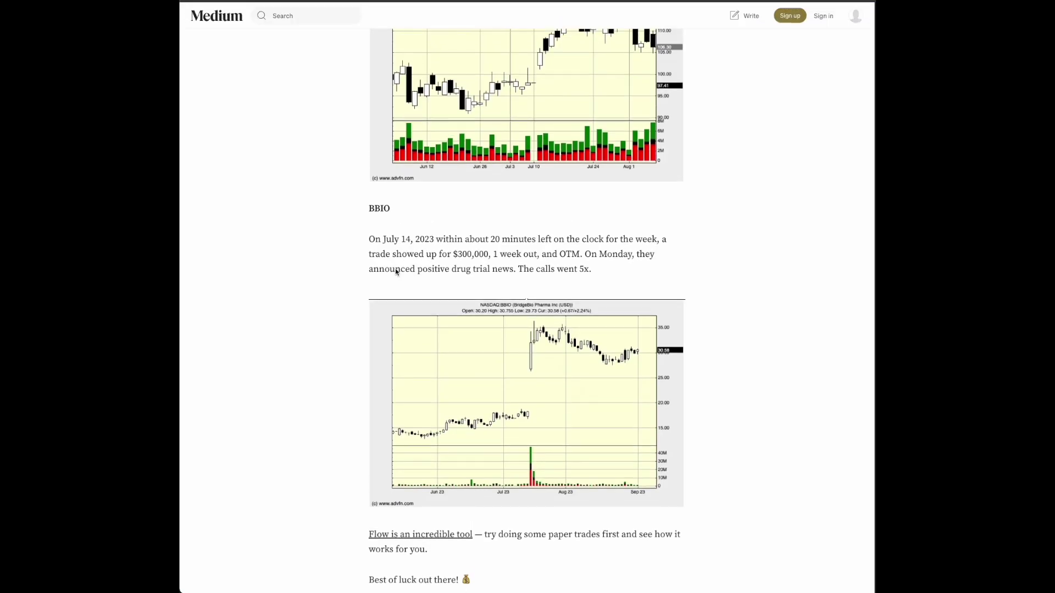
{"action": "scroll", "coordinate": [395, 271], "scroll_direction": "up", "scroll_amount": 10}
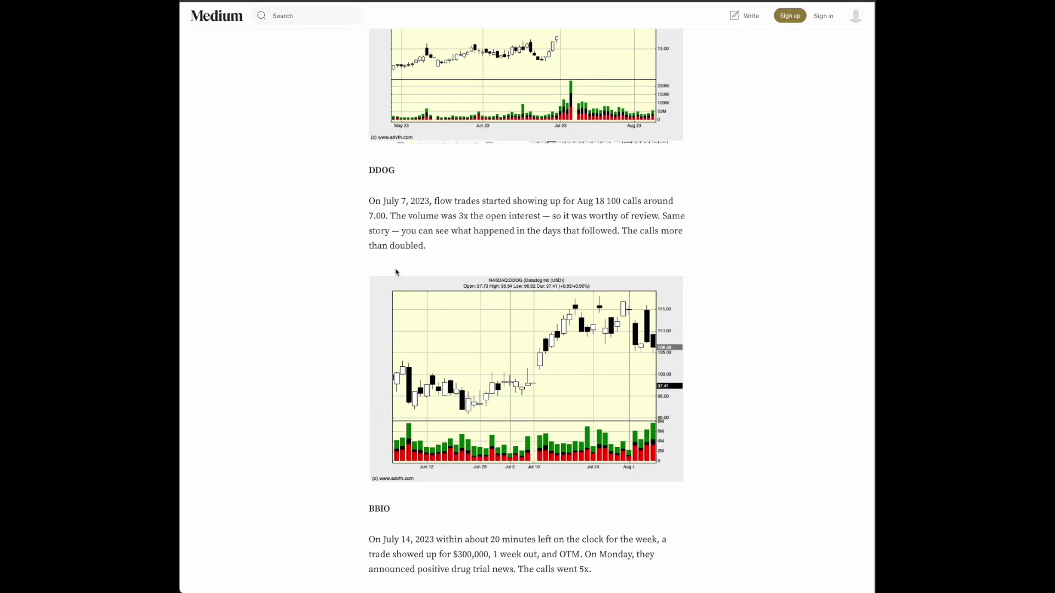
Switch from the article back to the Options Flow Screener and view the filtered trades again.
{"action": "scroll", "coordinate": [395, 270], "scroll_direction": "up", "scroll_amount": 1}
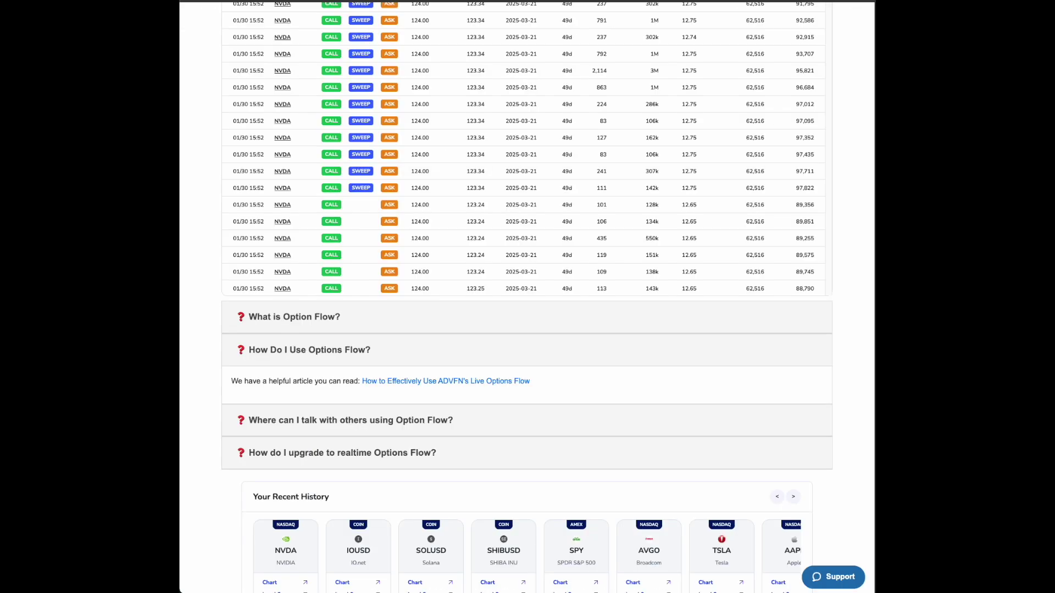
{"action": "scroll", "coordinate": [212, 305], "scroll_direction": "up", "scroll_amount": 8}
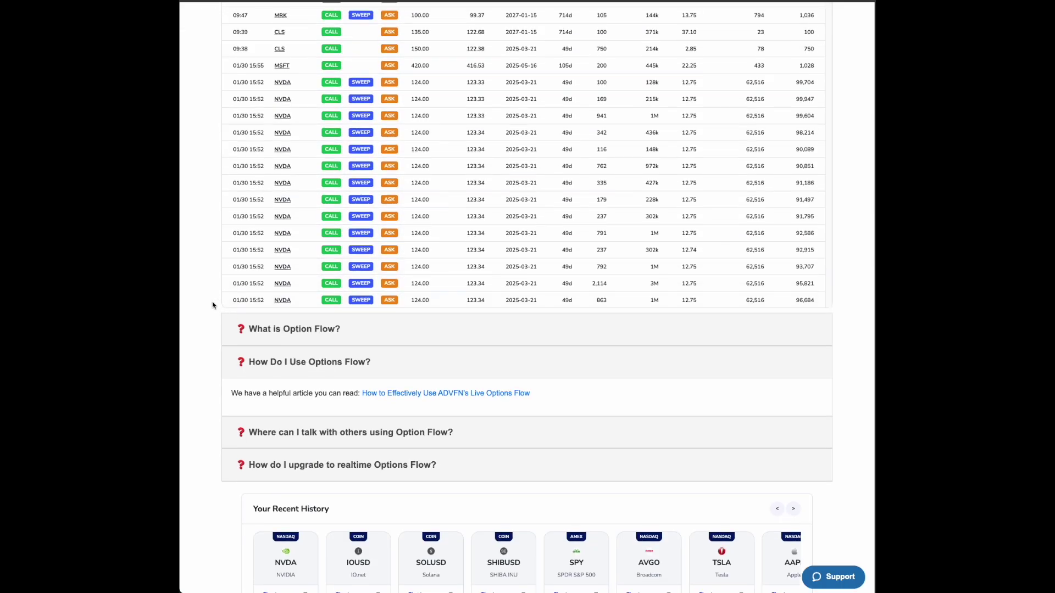
{"action": "scroll", "coordinate": [212, 302], "scroll_direction": "up", "scroll_amount": 2}
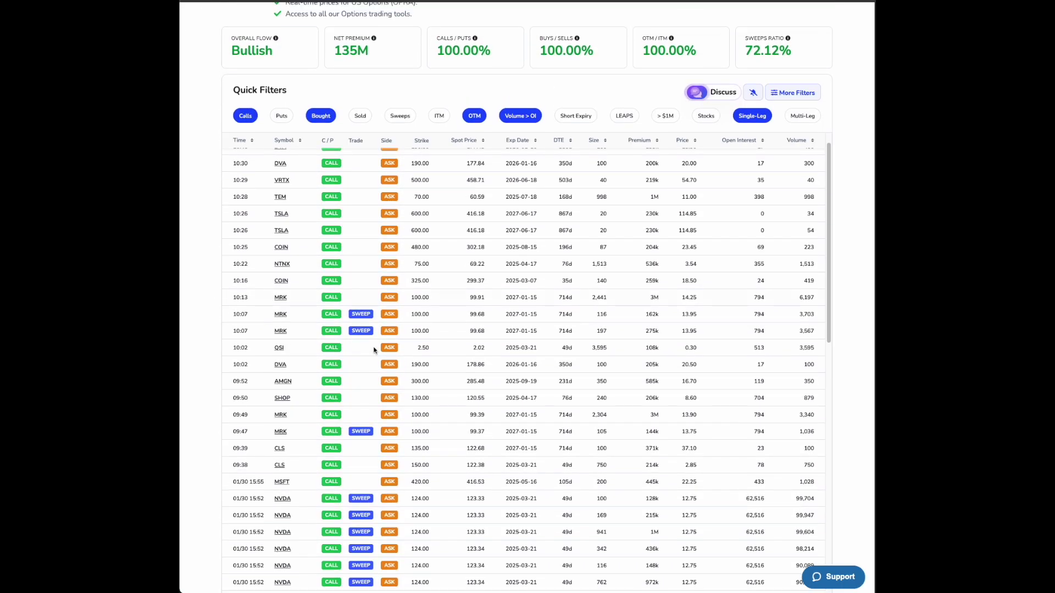